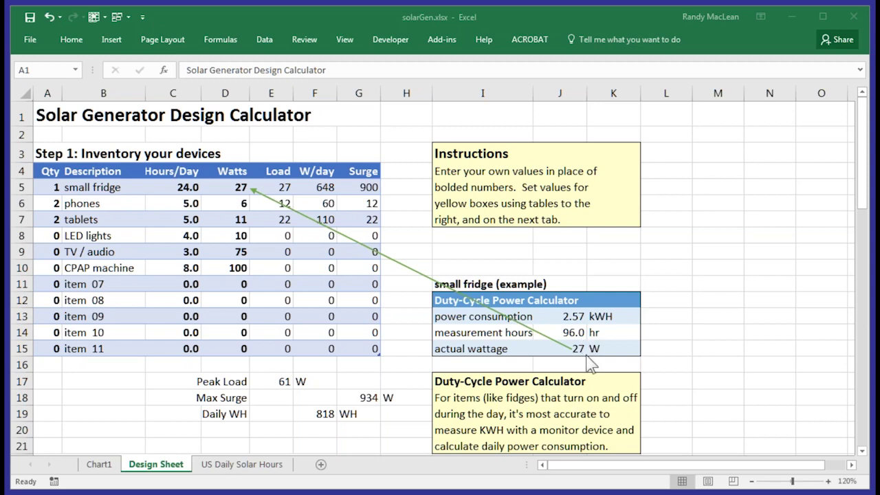
Step: Review the Step 2 inverter size and Step 3 battery capacity calculations on the Design Sheet, selecting the 12V current row
scroll(247, 183, "down", 7)
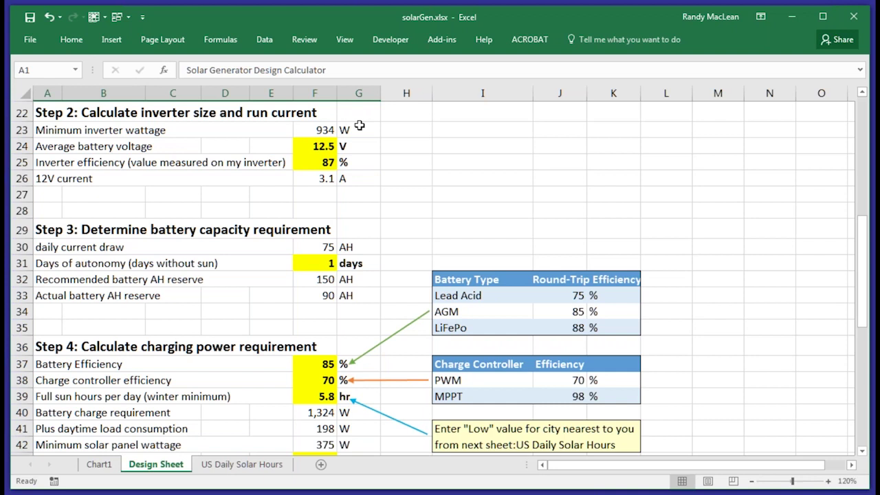
scroll(358, 126, "up", 2)
left_click(255, 257)
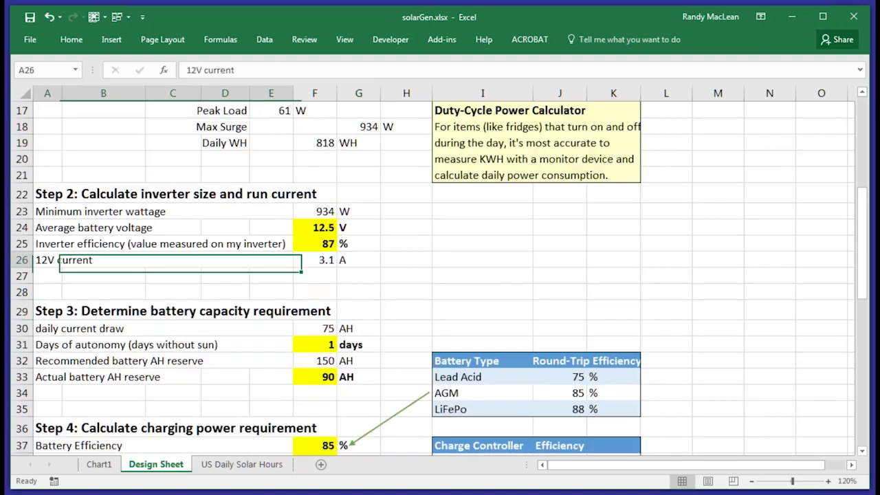
Step: Check the Low sun-hours value for the nearest city on the US Daily Solar Hours sheet and return to the Step 4 calculations
scroll(255, 257, "down", 4)
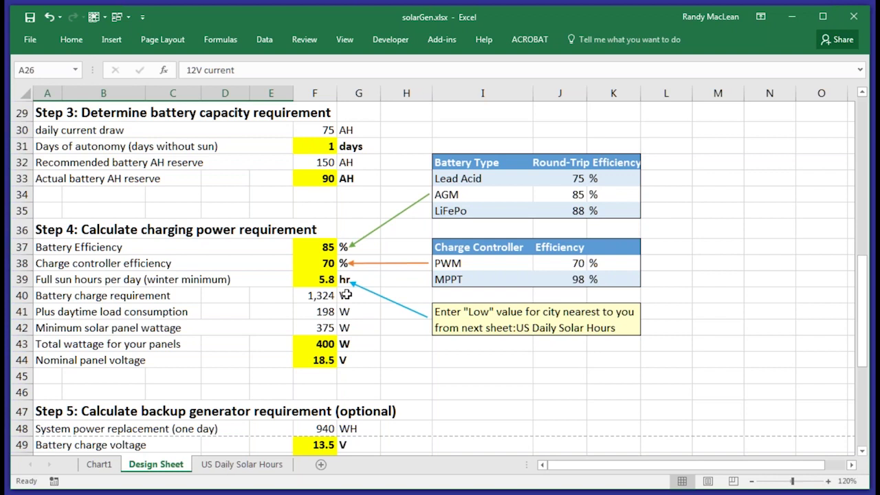
left_click(246, 466)
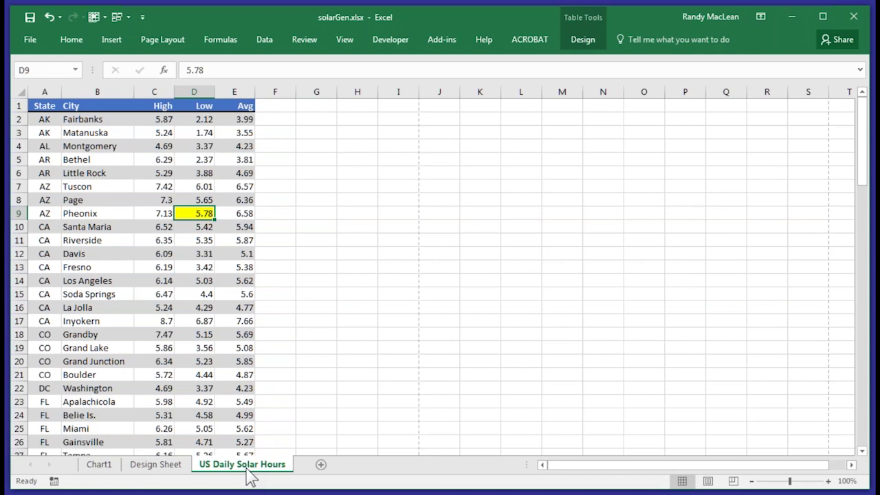
key("ctrl+Page_Up")
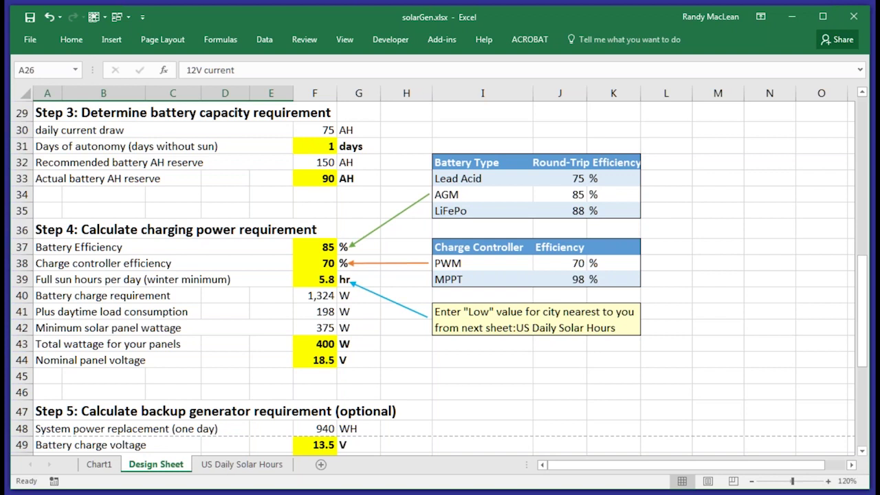
Step: Compare the minimum solar panel wattage with the total panel wattage and nominal panel voltage in Step 4
left_click_drag(316, 328, 358, 328)
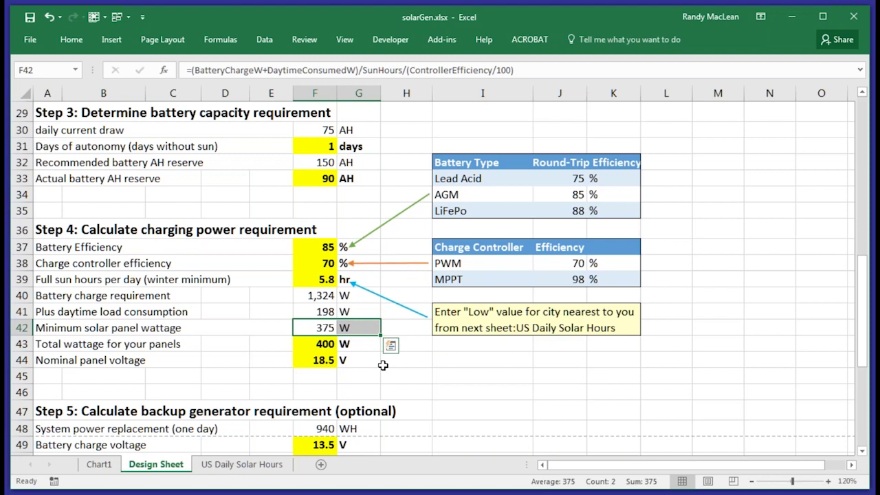
left_click(351, 359)
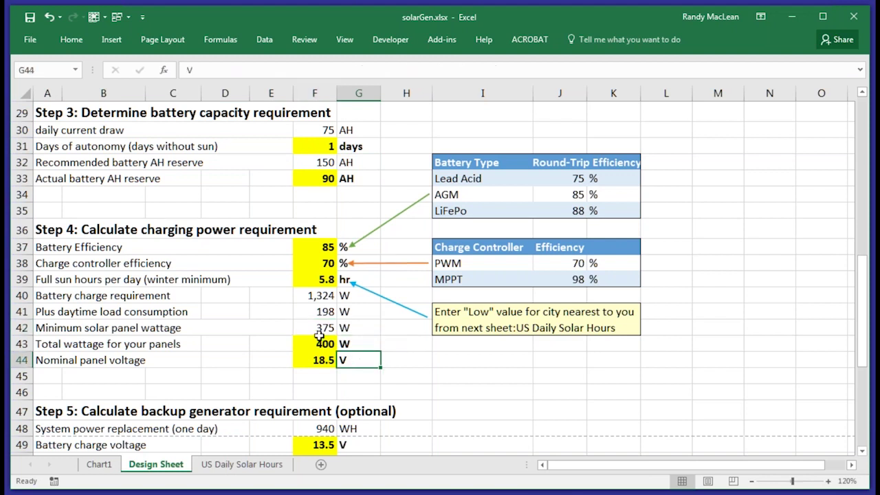
left_click_drag(320, 330, 371, 331)
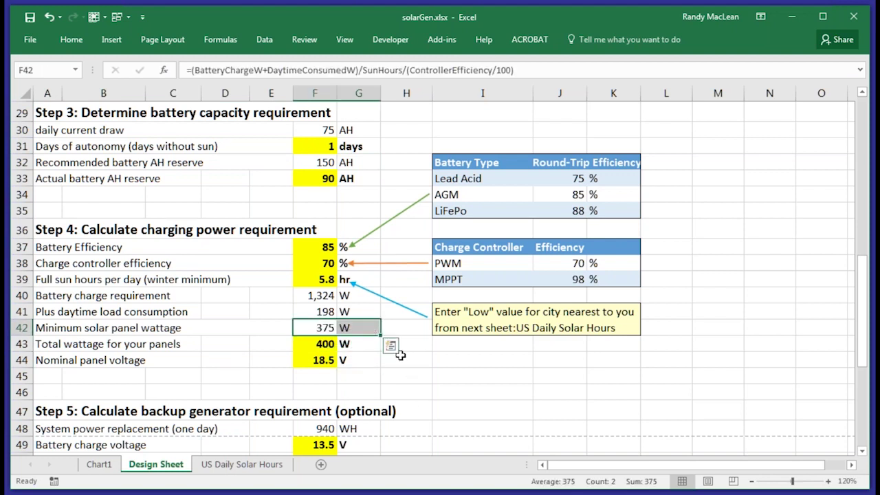
left_click(360, 359)
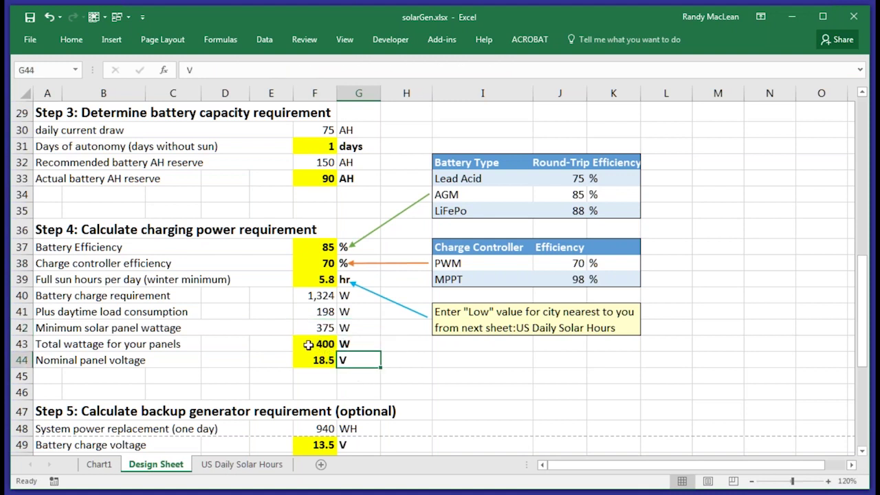
left_click_drag(311, 342, 358, 360)
key("Down")
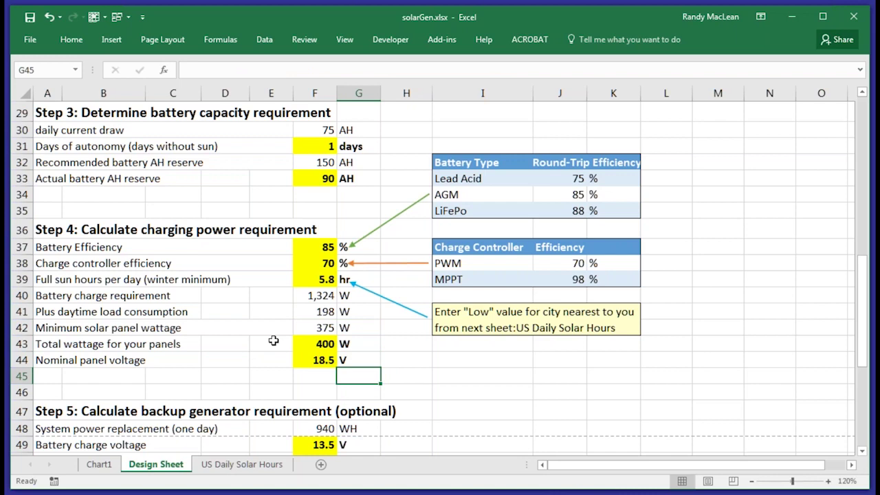
left_click(296, 327)
Step: Review the Step 5 backup generator calculations down to the fuel requirement for each no-sun day
scroll(299, 343, "down", 6)
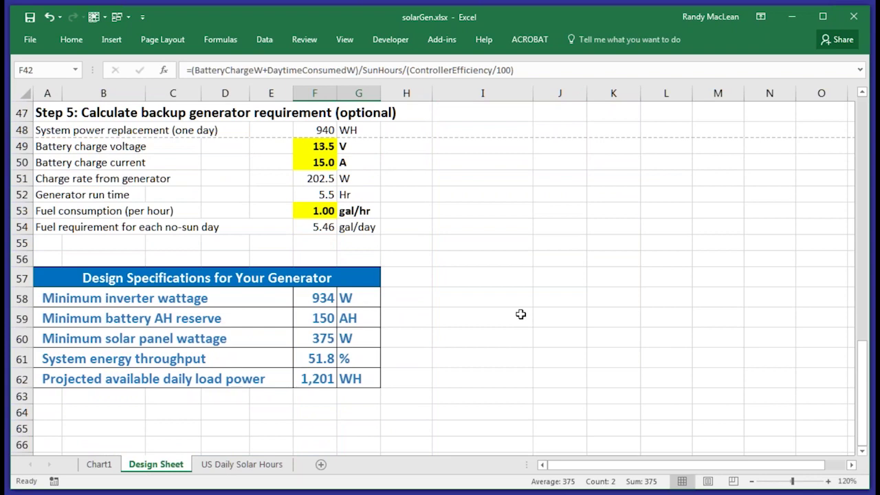
scroll(521, 314, "up", 4)
scroll(520, 314, "down", 4)
key("Down")
key("Down")
key("Down")
key("Down")
key("Down")
key("Down")
key("Down")
key("Down")
key("Down")
key("Down")
key("Down")
key("Down")
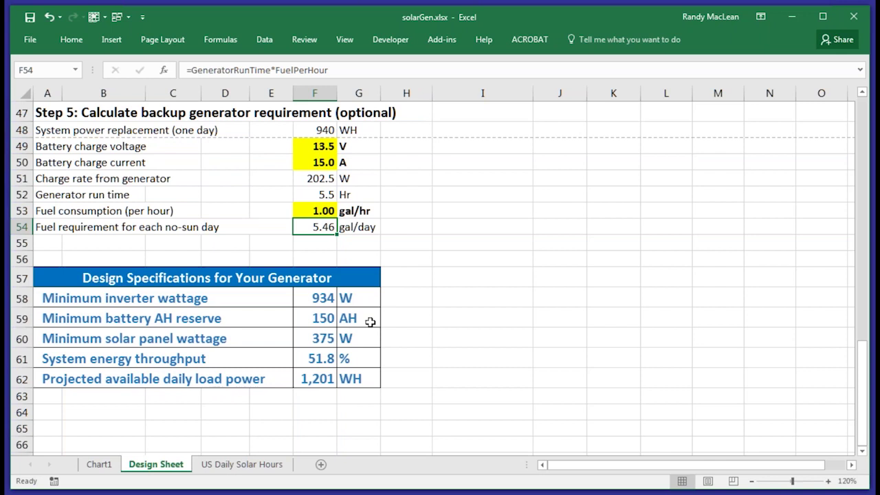
Step: Examine the solar panel wattage, system energy throughput and projected daily load power rows in the Design Specifications table
left_click(367, 338)
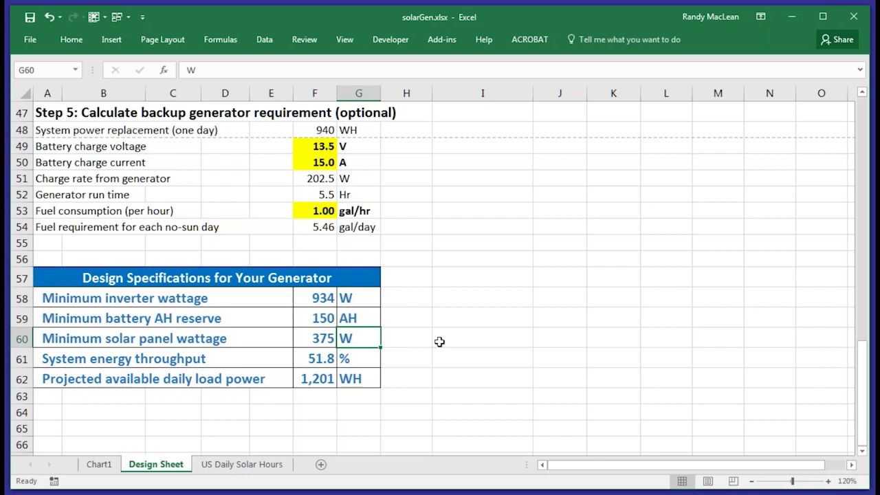
key("Down")
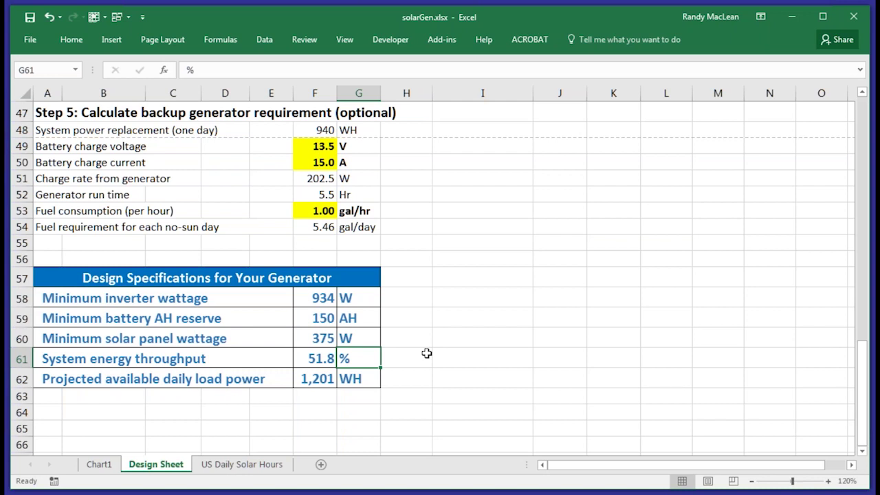
key("Down")
key("Left")
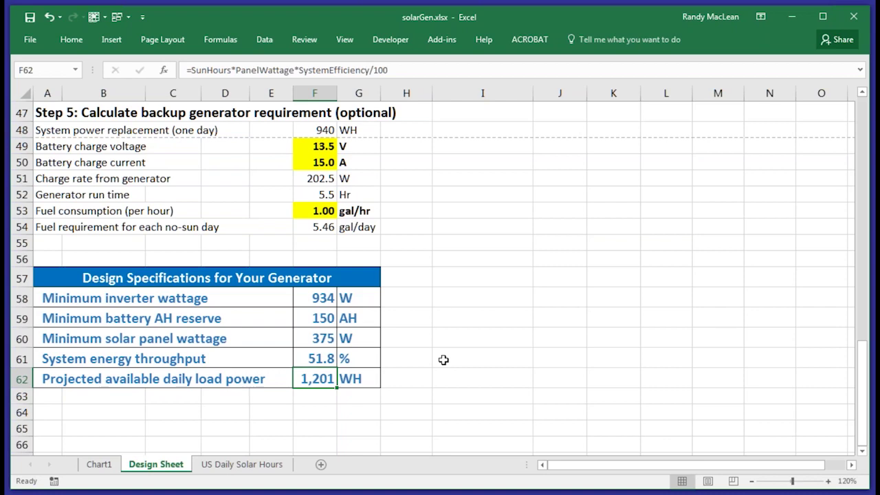
Step: Switch to Diagram_rev3.pdf in Adobe Acrobat and view the inverter and control panel in the upper part of the wiring diagram
scroll(443, 360, "up", 15)
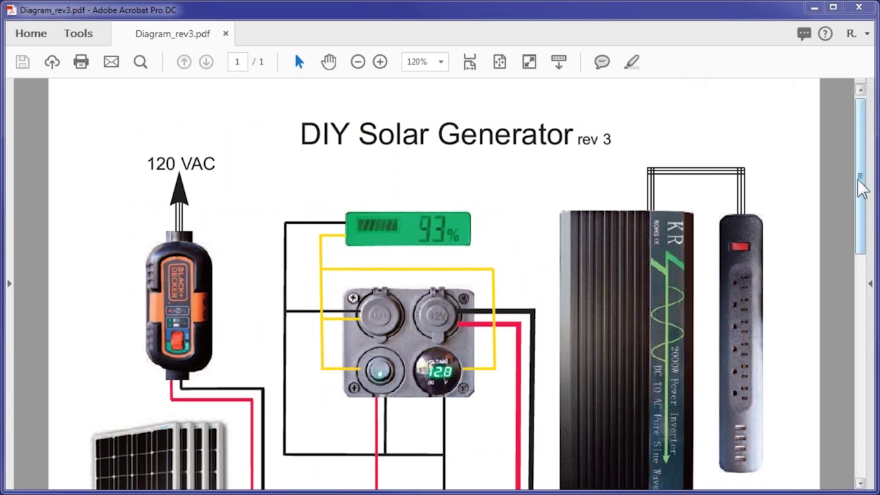
scroll(862, 187, "up", 1)
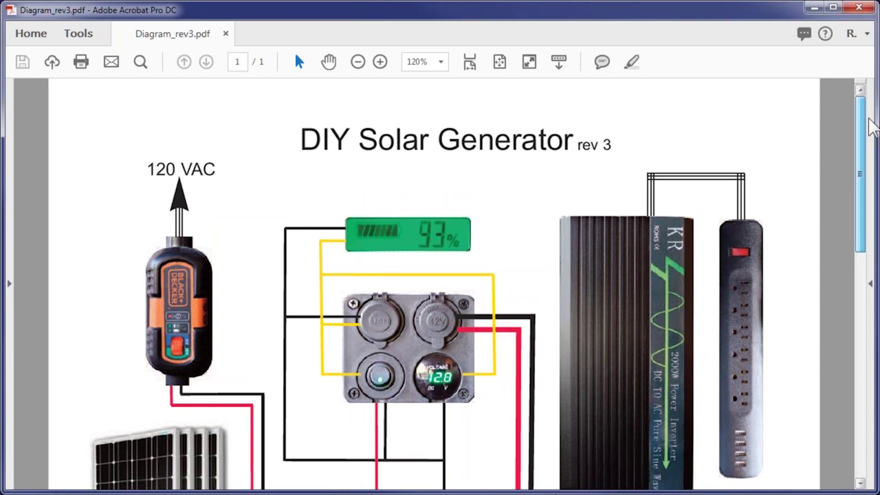
mouse_move(866, 151)
left_mouse_down()
mouse_move(860, 167)
mouse_move(864, 121)
left_mouse_up()
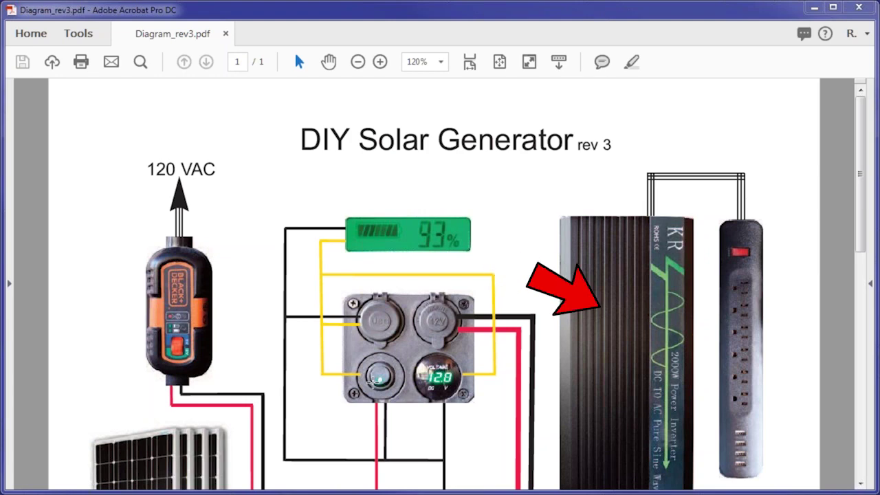
Step: Follow the wiring diagram from the solar panels through the charge controller and fuse block down to the battery
scroll(440, 285, "down", 2)
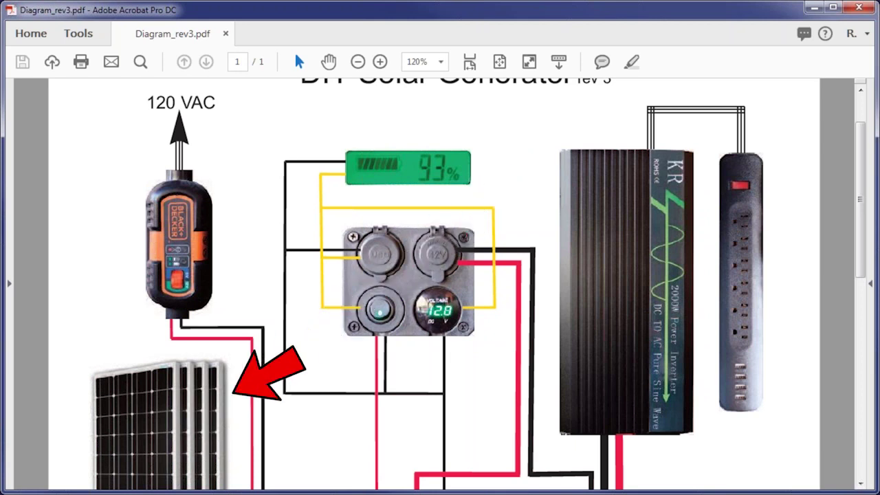
scroll(440, 284, "down", 5)
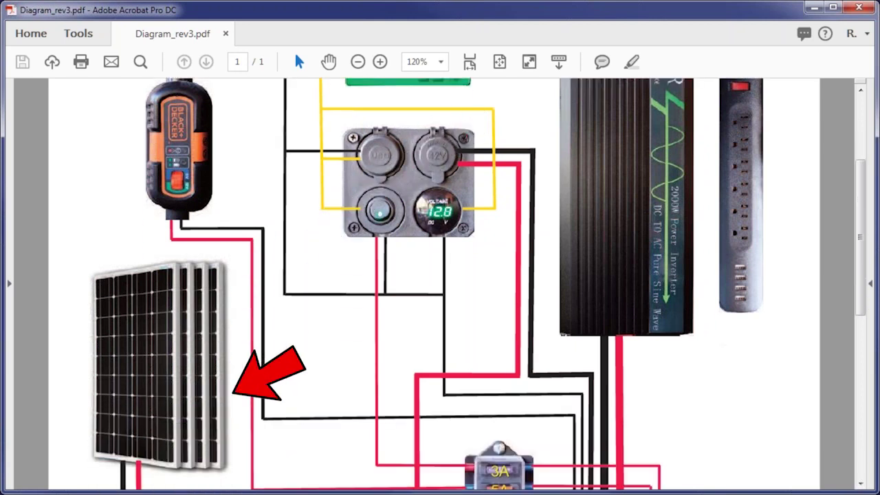
scroll(440, 284, "down", 2)
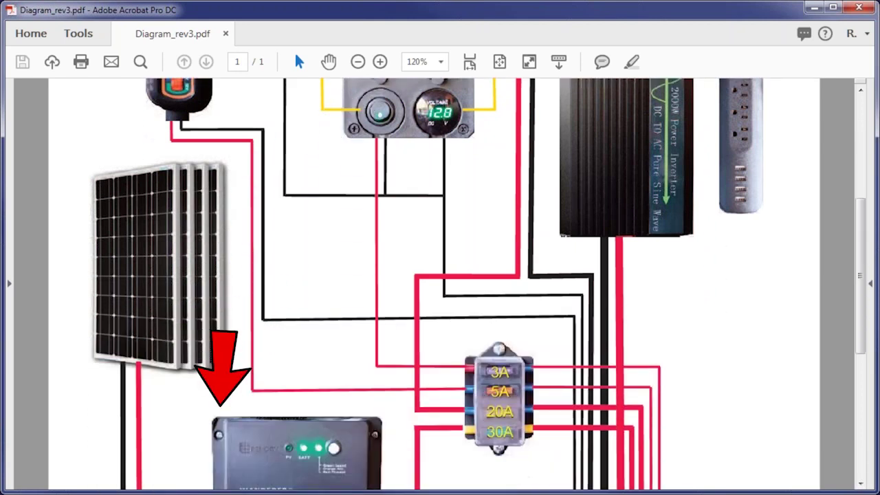
scroll(440, 284, "down", 2)
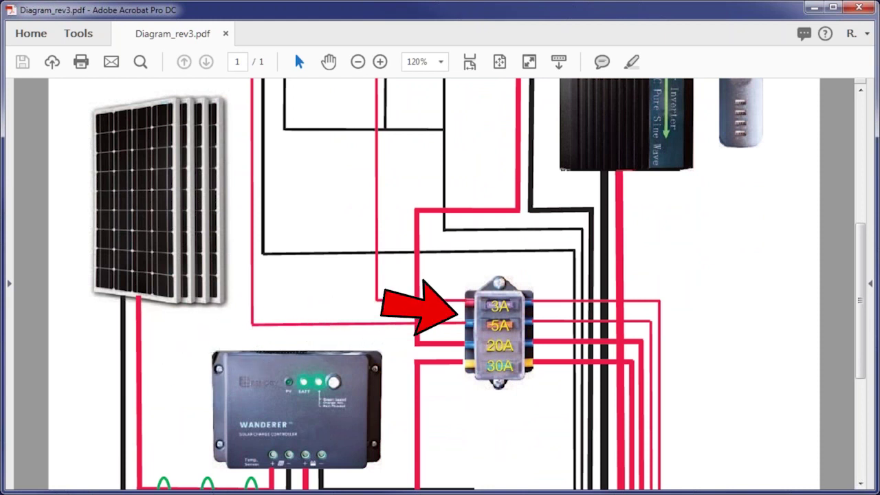
scroll(440, 284, "down", 1)
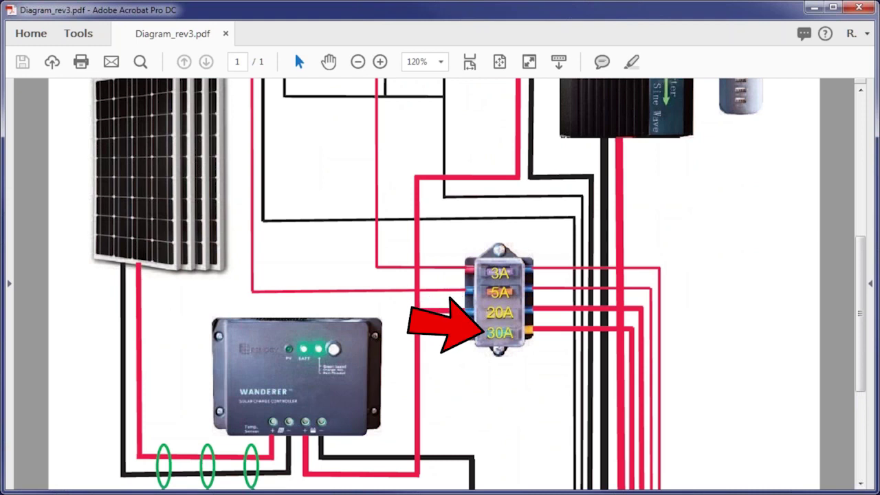
scroll(440, 283, "down", 5)
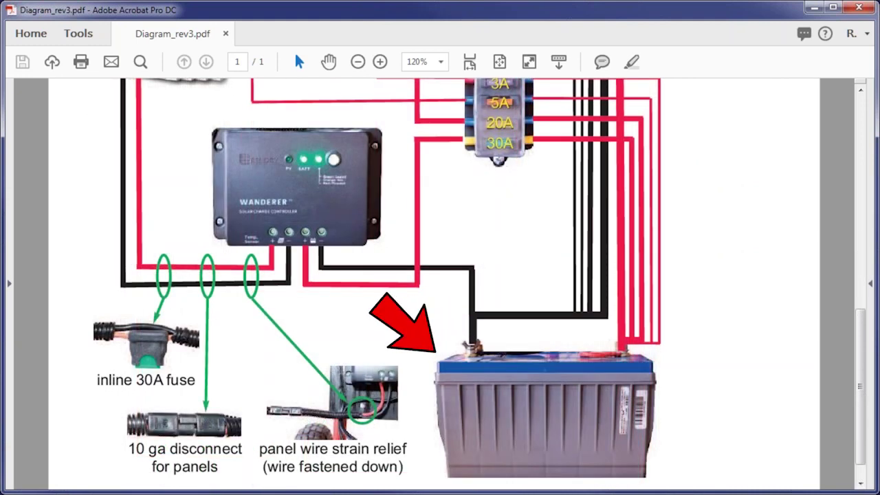